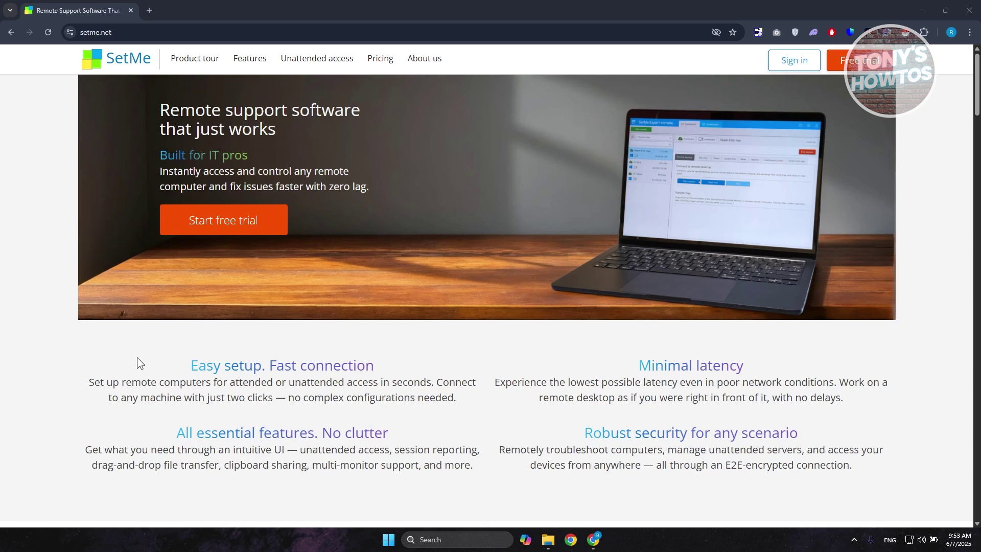
# Begin signing up for a SetMe free trial from the setme.net homepage
pyautogui.click(838, 60)
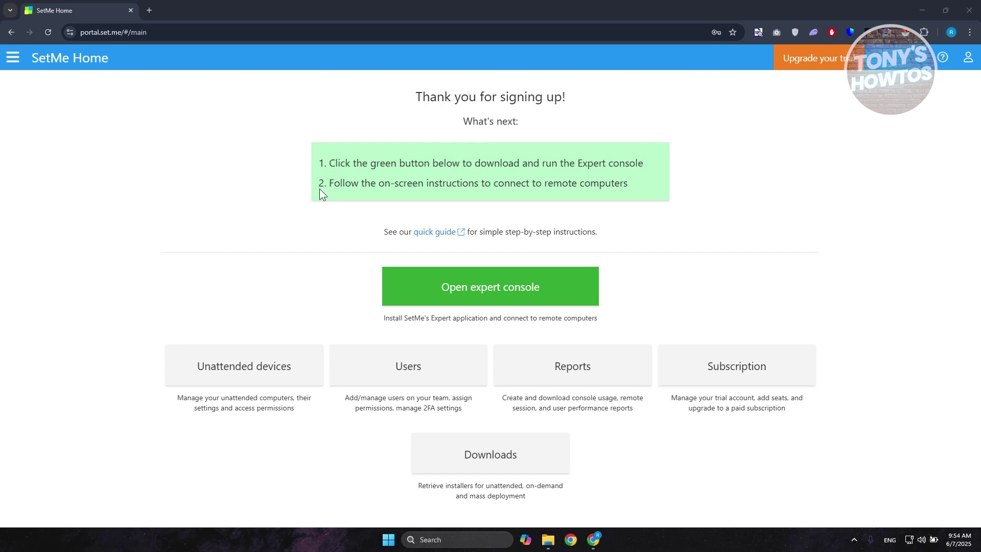
# Highlight the two next-step instructions and start downloading the Expert console installer
pyautogui.moveTo(314, 163); pyautogui.dragTo(718, 205)
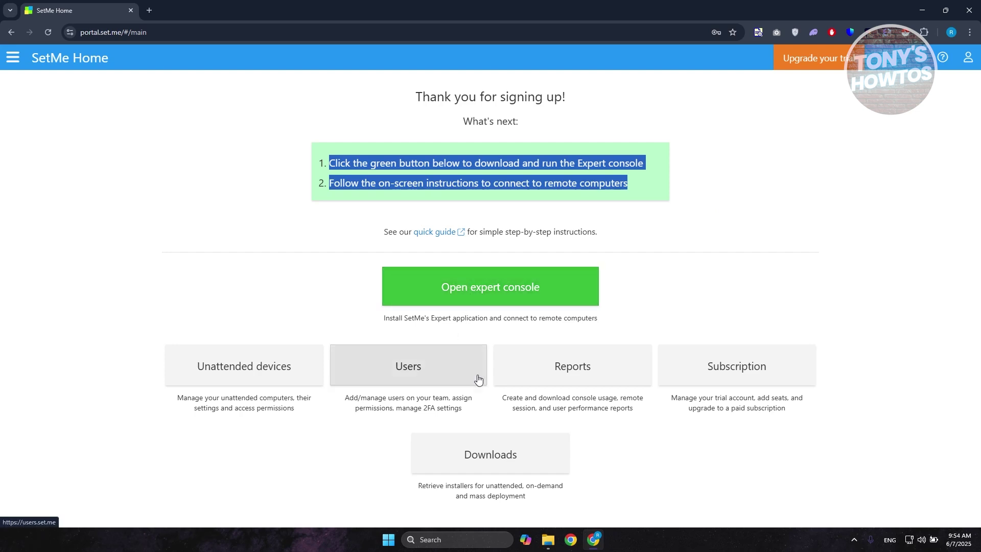
pyautogui.click(470, 284)
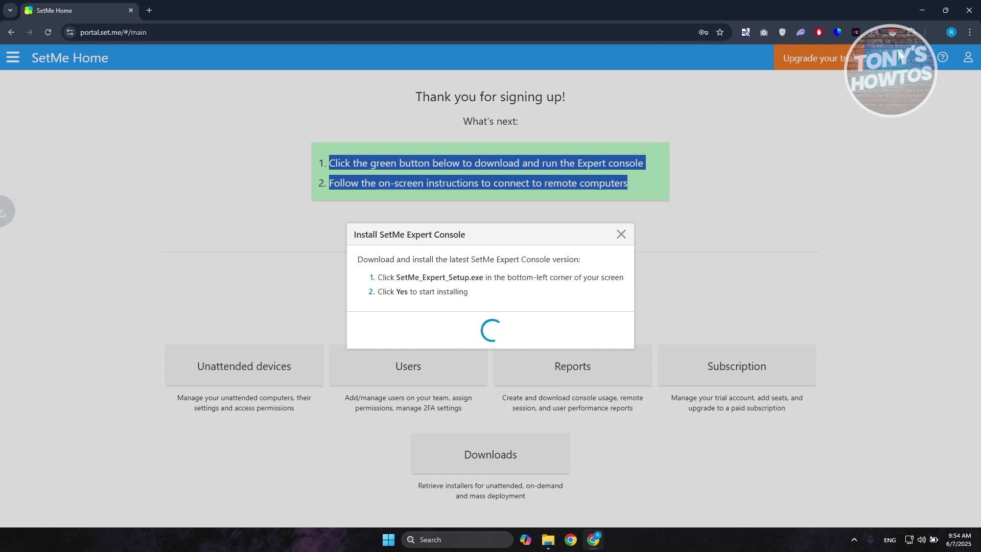
pyautogui.click(932, 33)
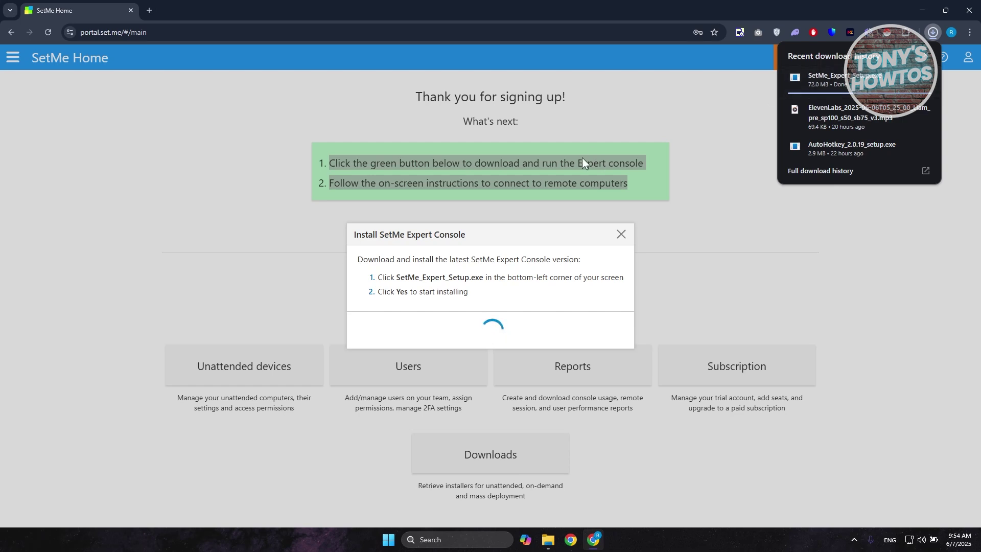
# Run the downloaded SetMe_Expert_Setup.exe to install and launch the Expert console
pyautogui.click(843, 80)
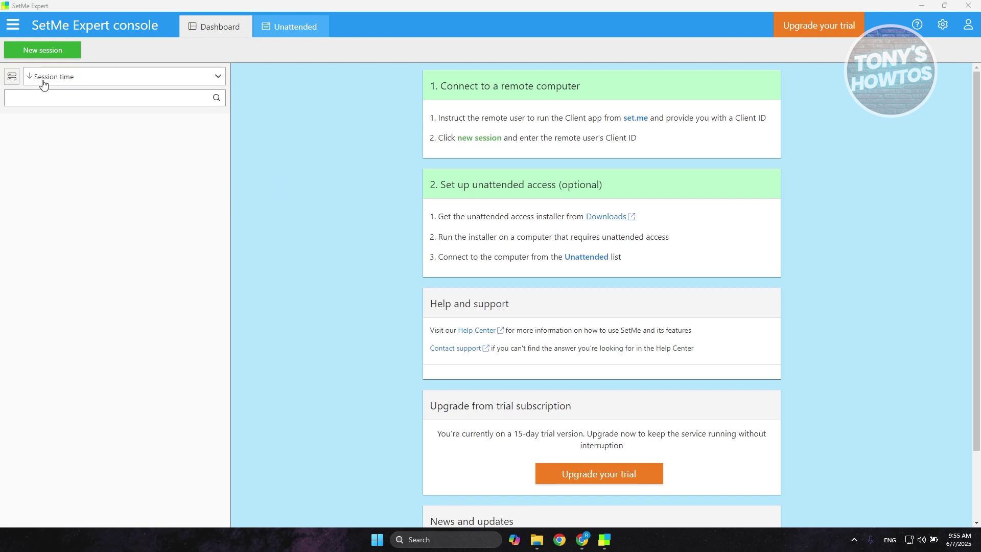
pyautogui.click(9, 32)
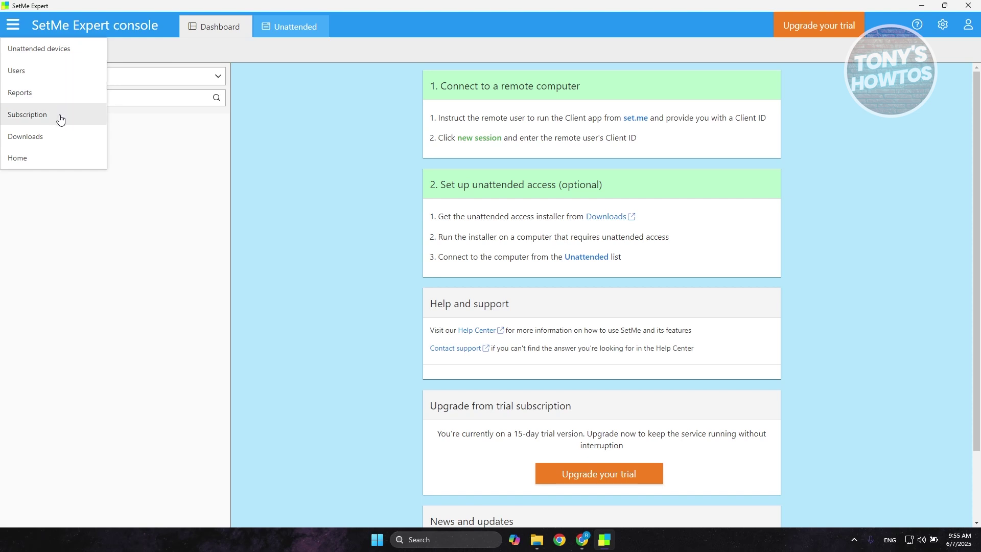
# Go to portal Home, minimize the browser, and check the empty Unattended devices list
pyautogui.click(45, 168)
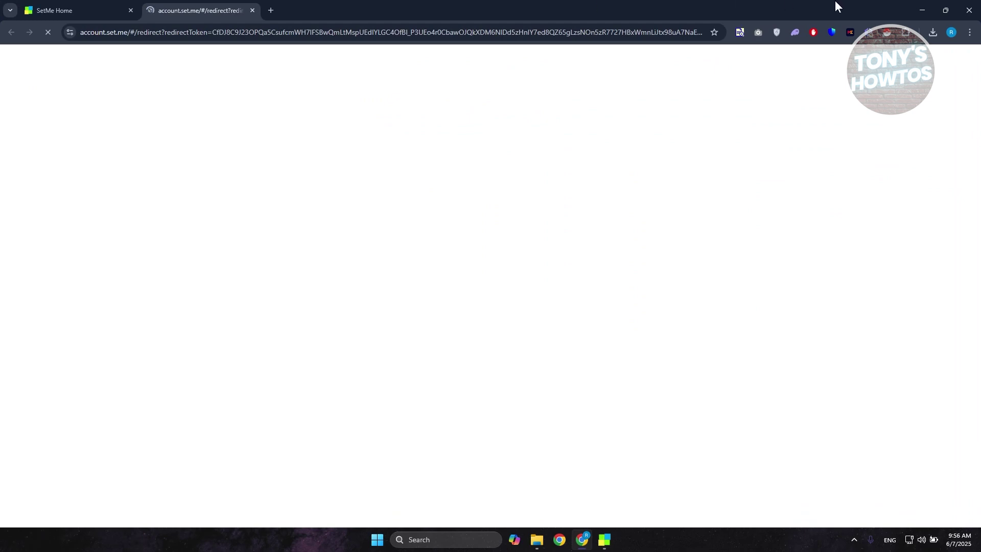
pyautogui.click(925, 8)
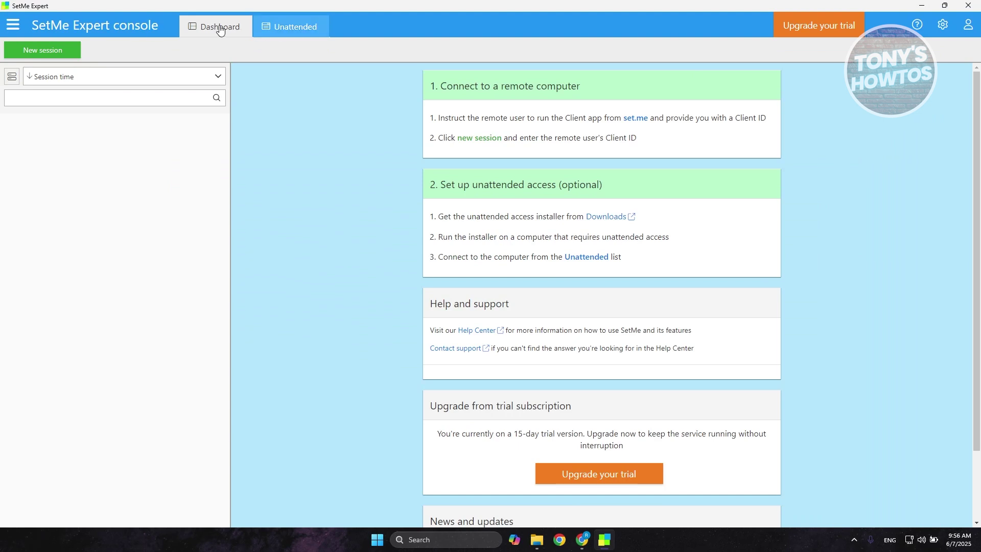
pyautogui.click(293, 28)
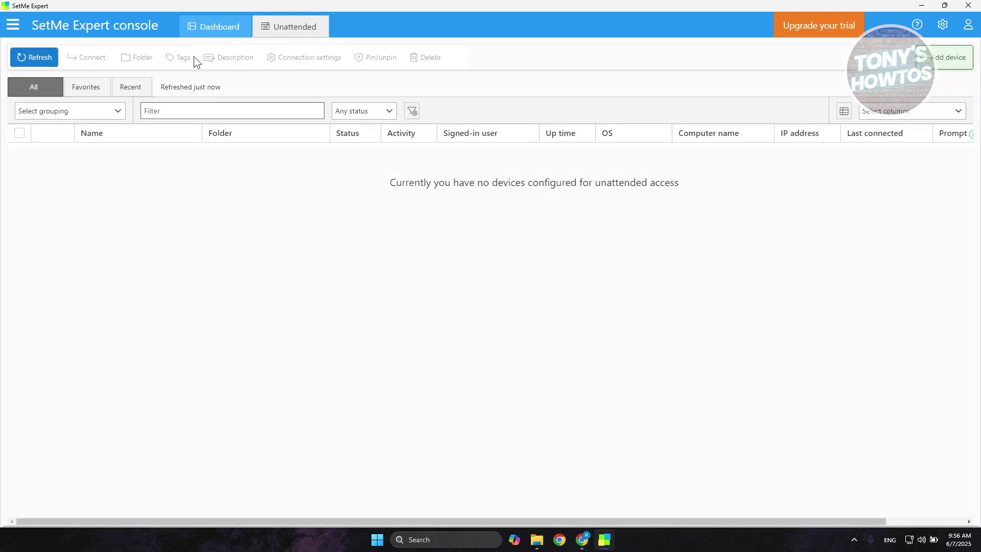
pyautogui.click(196, 28)
# Switch between the Dashboard and Unattended tabs, check the account panel, then open Settings
pyautogui.click(262, 29)
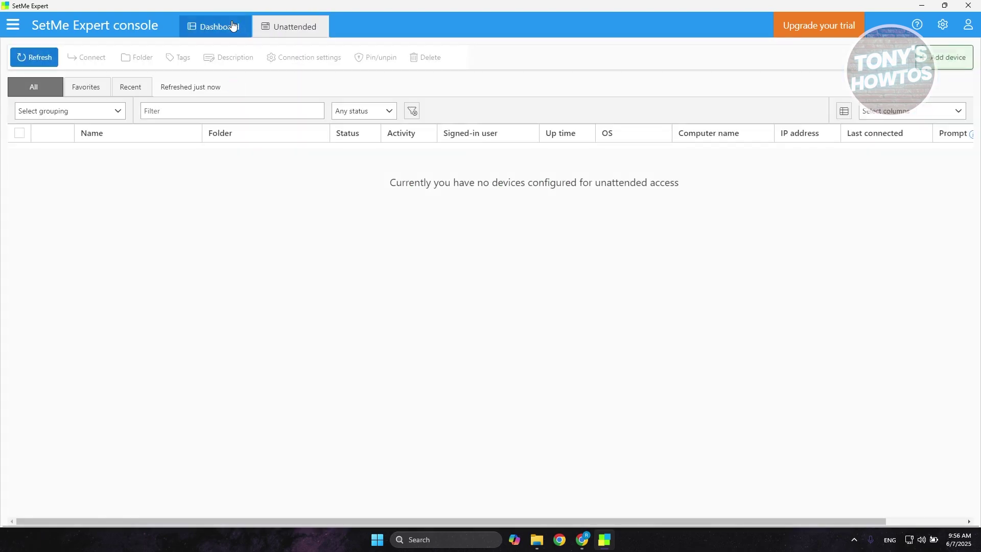
pyautogui.click(194, 26)
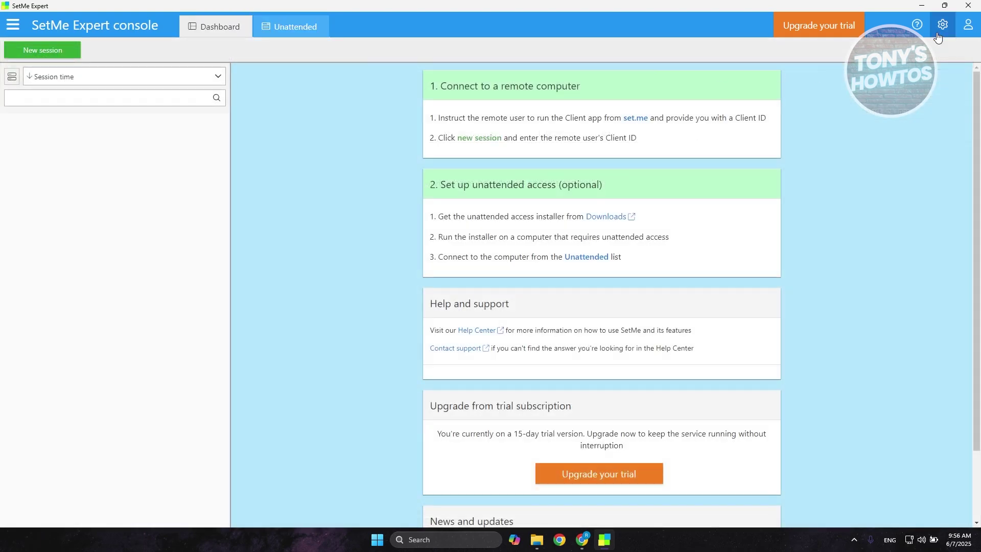
pyautogui.click(967, 28)
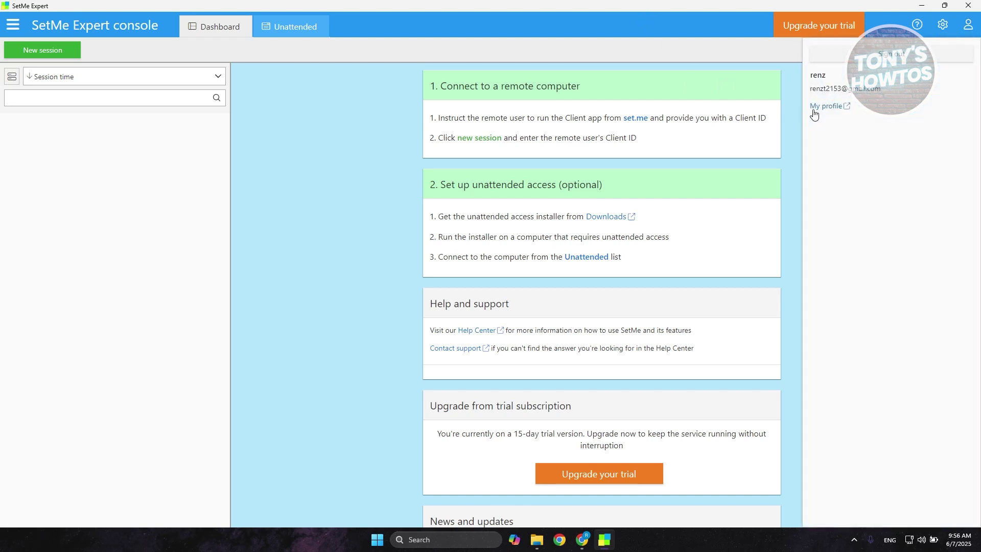
pyautogui.click(747, 50)
pyautogui.click(943, 25)
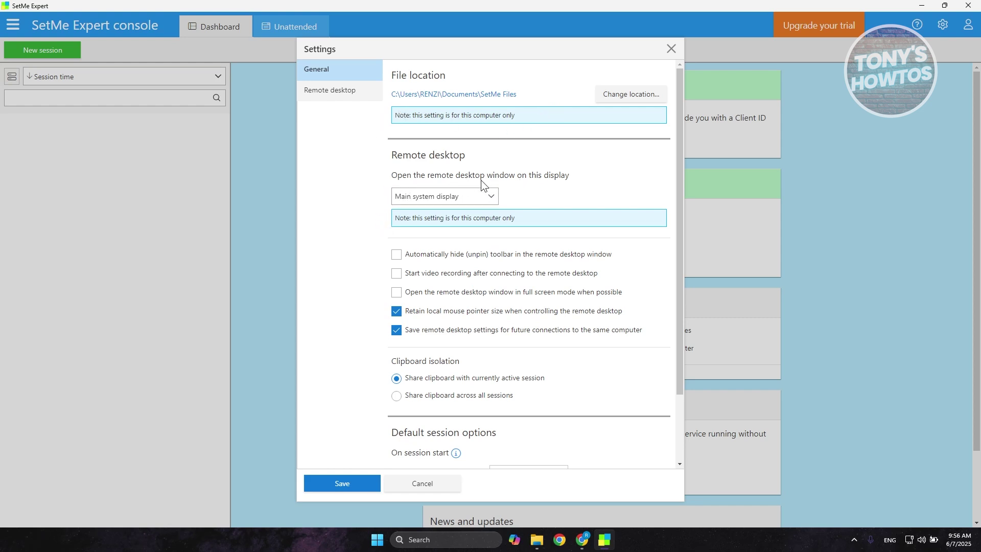
# Keep the remote desktop display set to the main system display
pyautogui.click(484, 197)
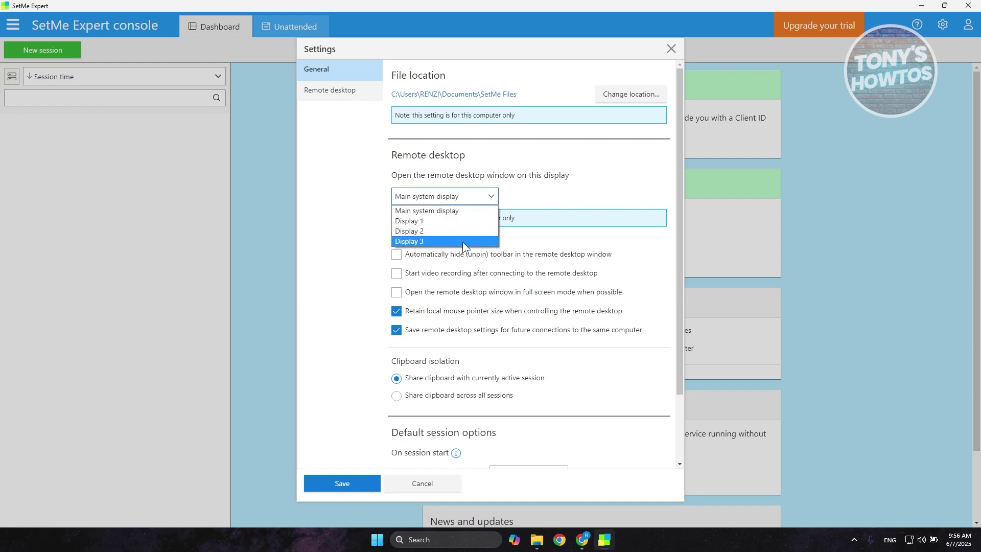
pyautogui.click(331, 200)
pyautogui.scroll(-2, 332, 209)
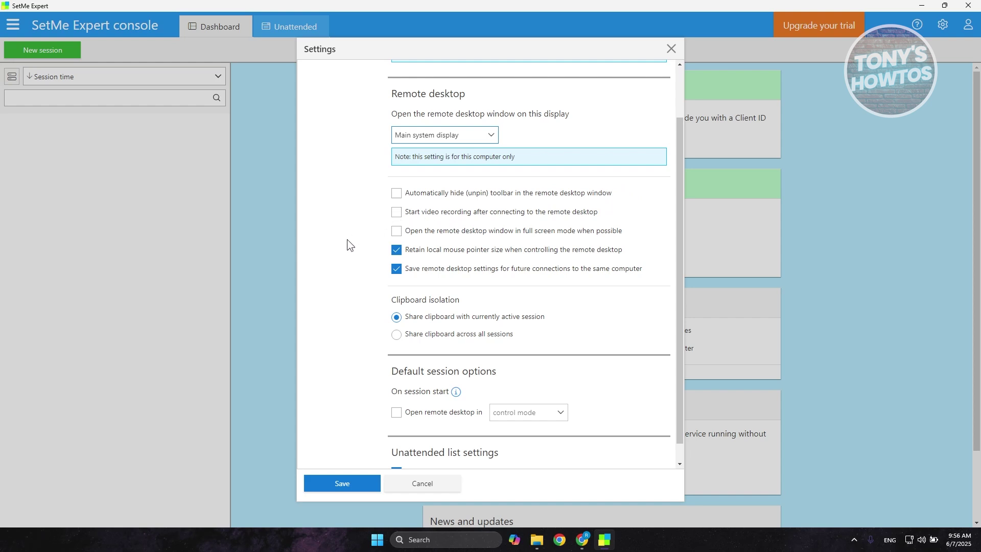
pyautogui.scroll(-1, 347, 239)
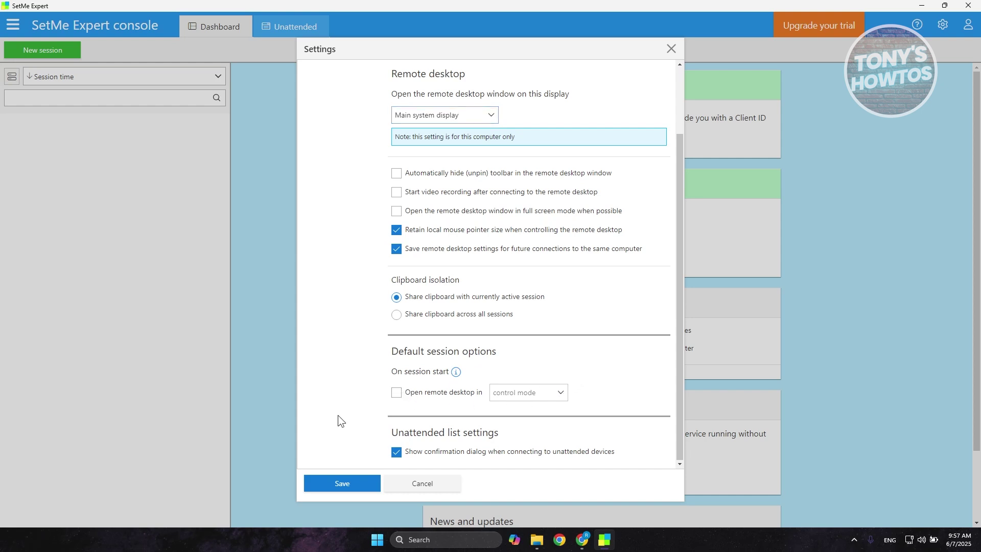
# Enable opening the remote desktop in control mode at session start
pyautogui.click(397, 393)
pyautogui.click(553, 395)
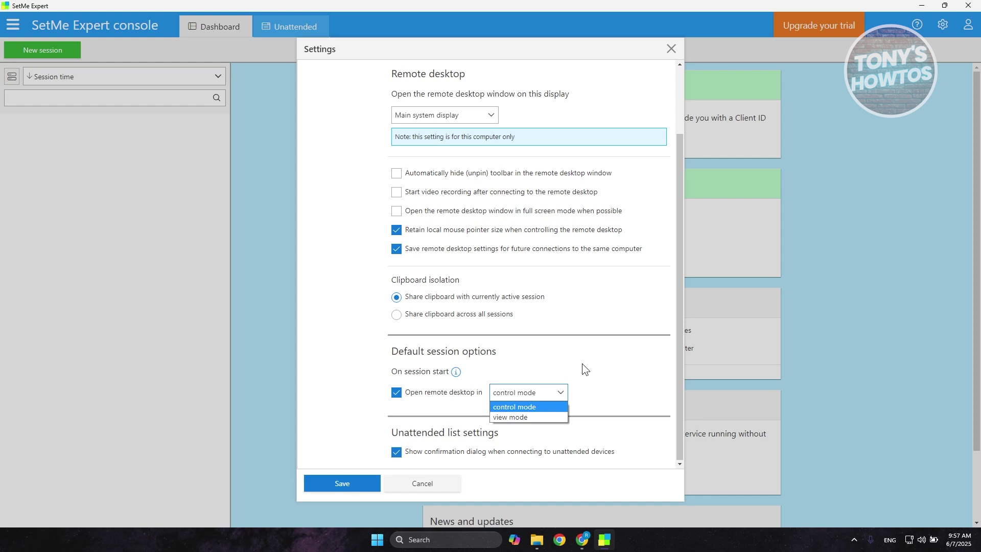
pyautogui.click(592, 378)
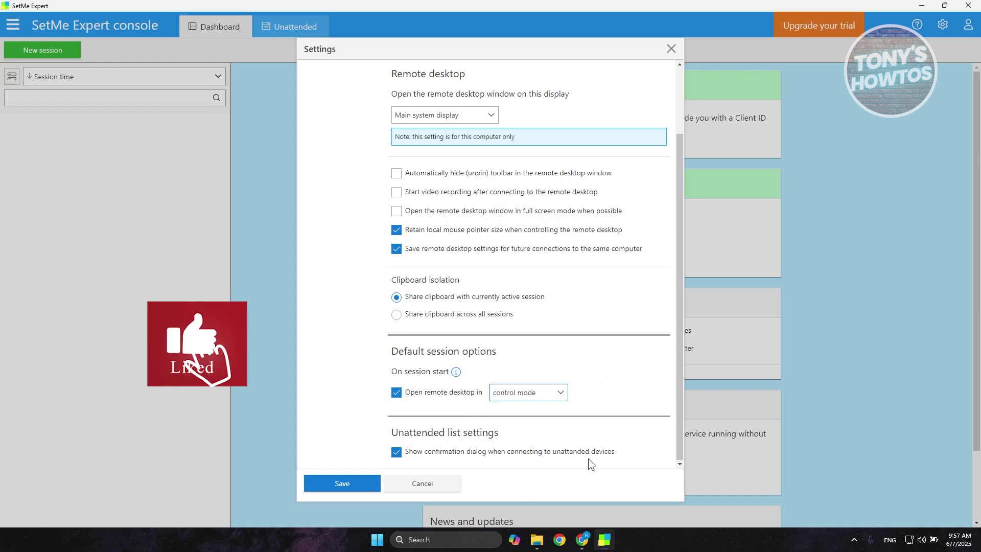
pyautogui.scroll(3, 395, 389)
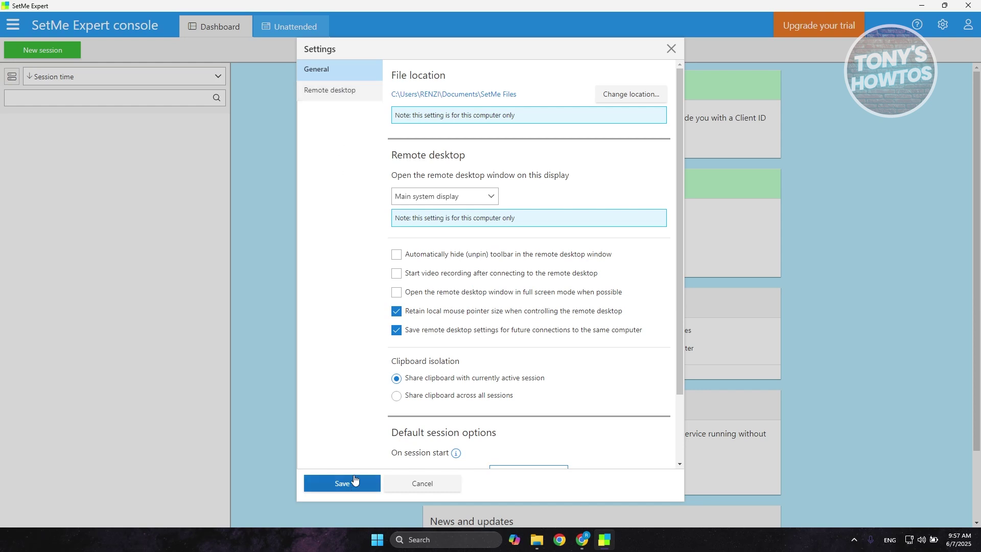
pyautogui.click(349, 91)
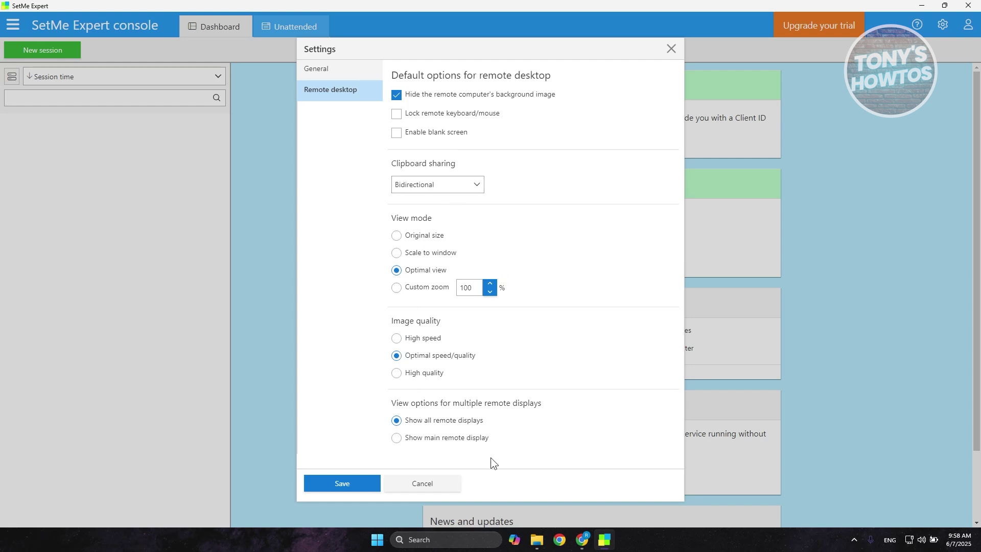
# Close Settings after reviewing the remote desktop defaults, returning to the Dashboard
pyautogui.click(671, 49)
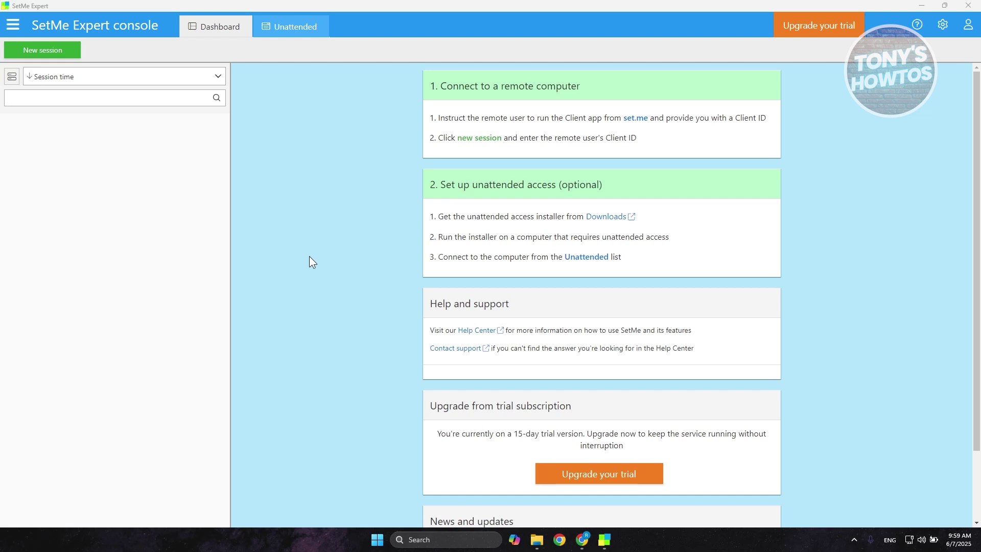
# Open set.me from the console, download SetMe_Client.exe, and run it
pyautogui.click(640, 124)
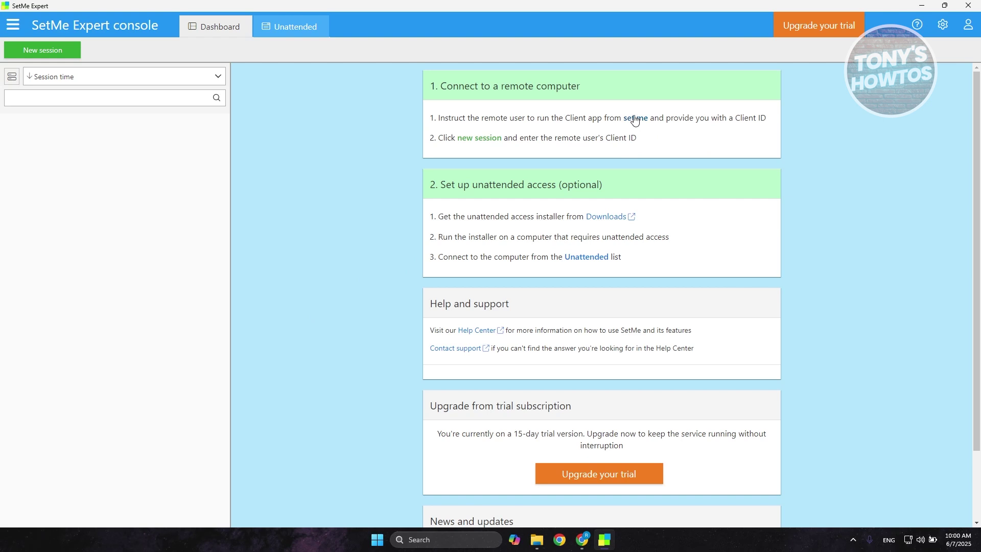
pyautogui.click(635, 118)
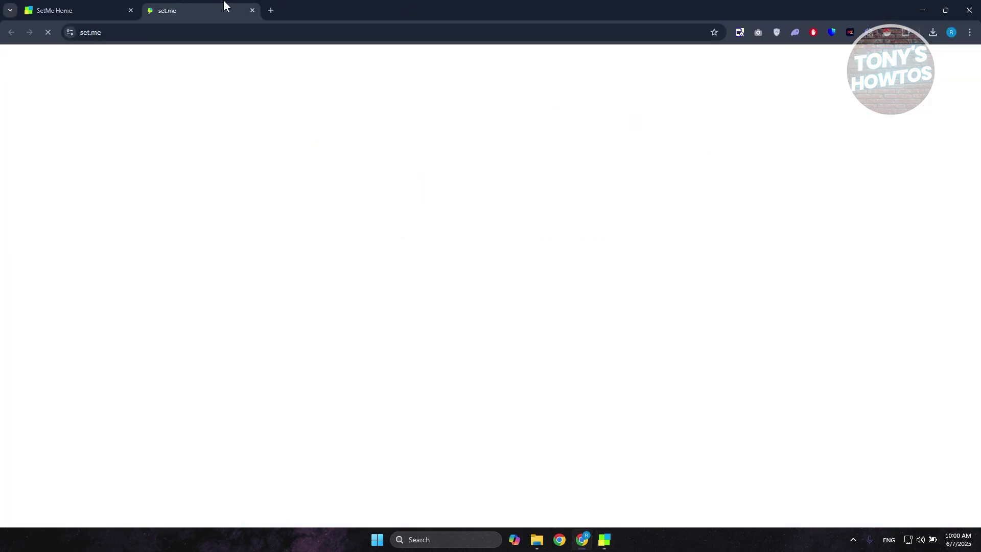
pyautogui.click(131, 34)
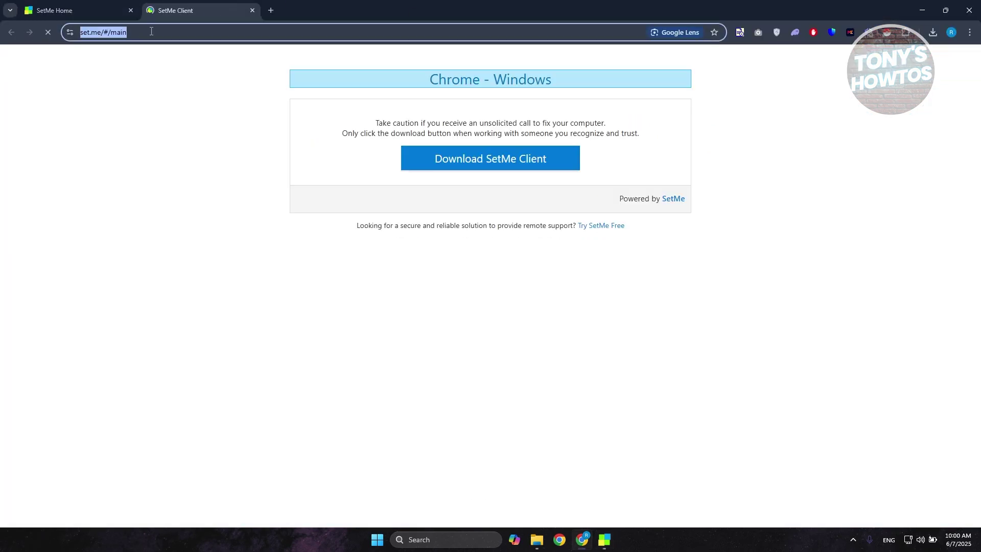
pyautogui.click(174, 30)
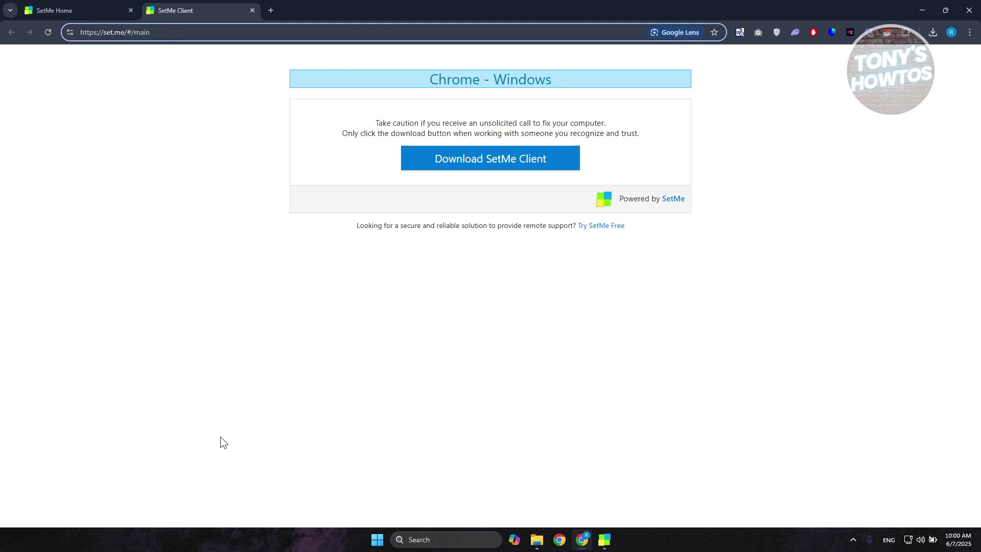
pyautogui.click(509, 162)
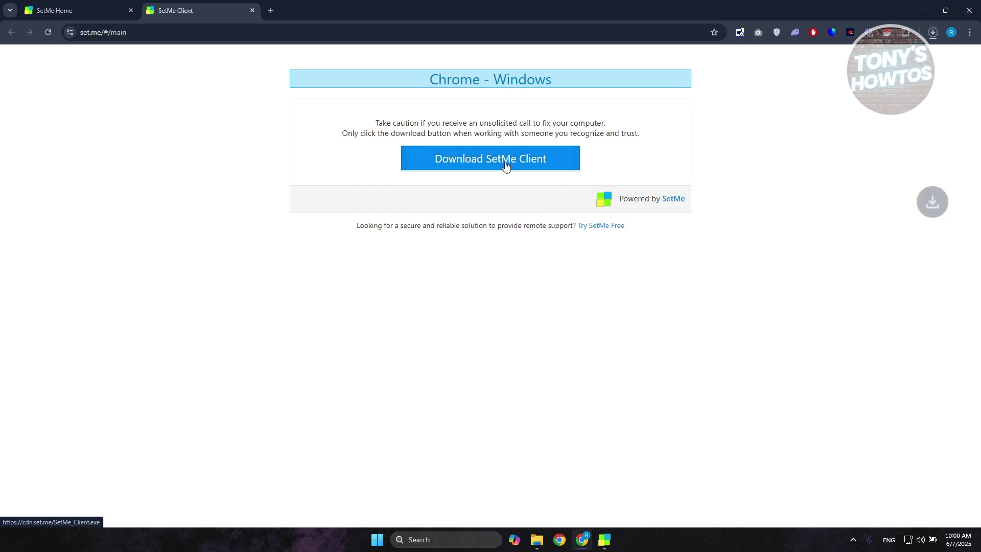
pyautogui.click(934, 31)
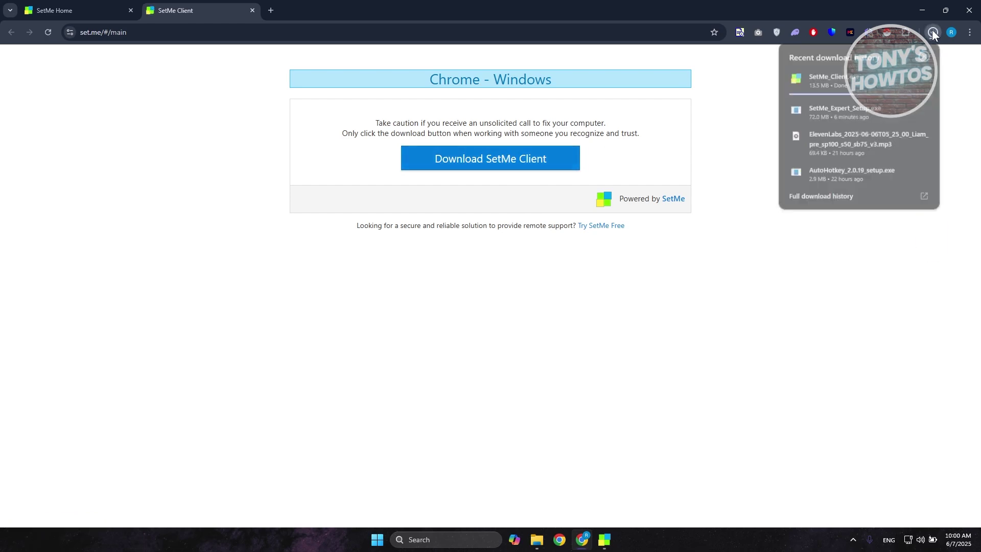
pyautogui.click(851, 85)
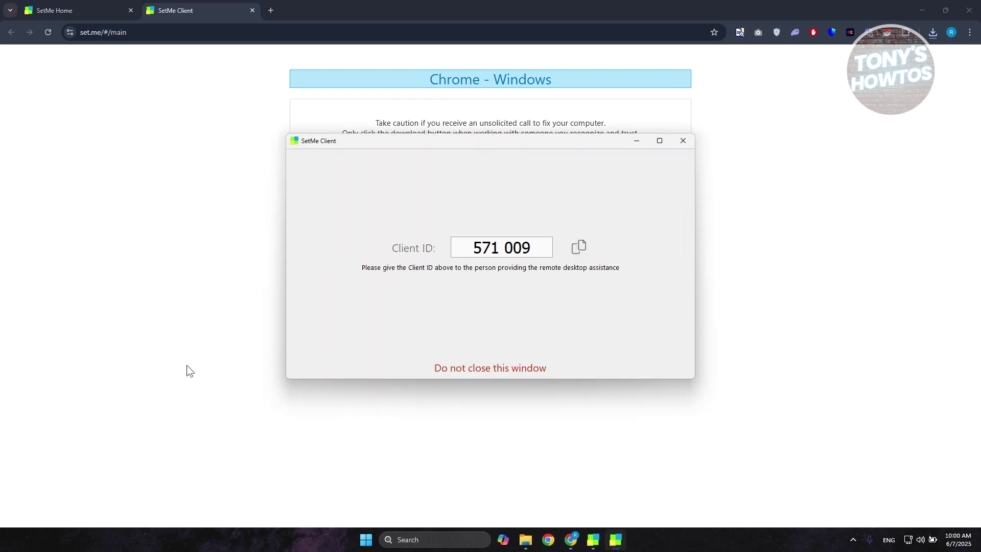
# Copy the Client ID from SetMe Client and switch back to the Expert console
pyautogui.click(580, 250)
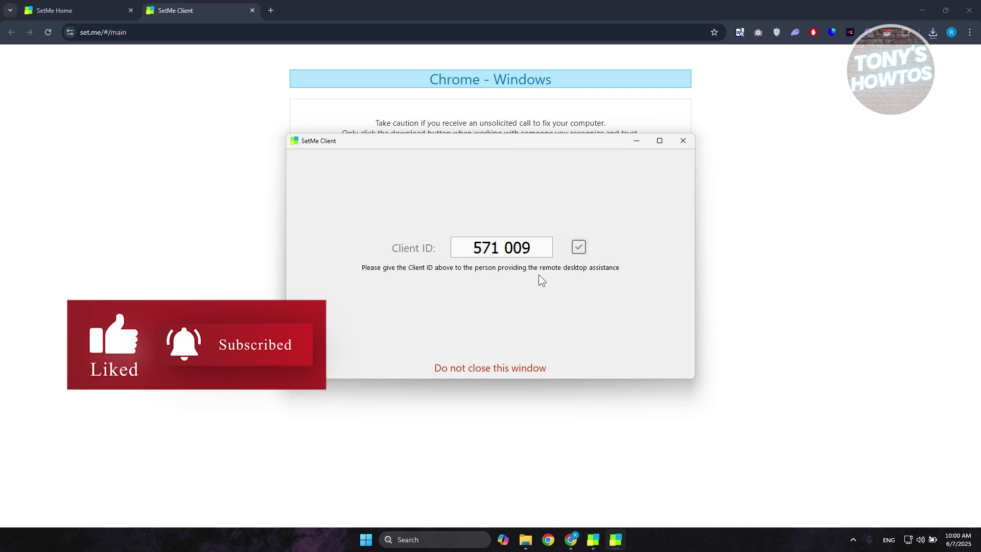
pyautogui.click(592, 540)
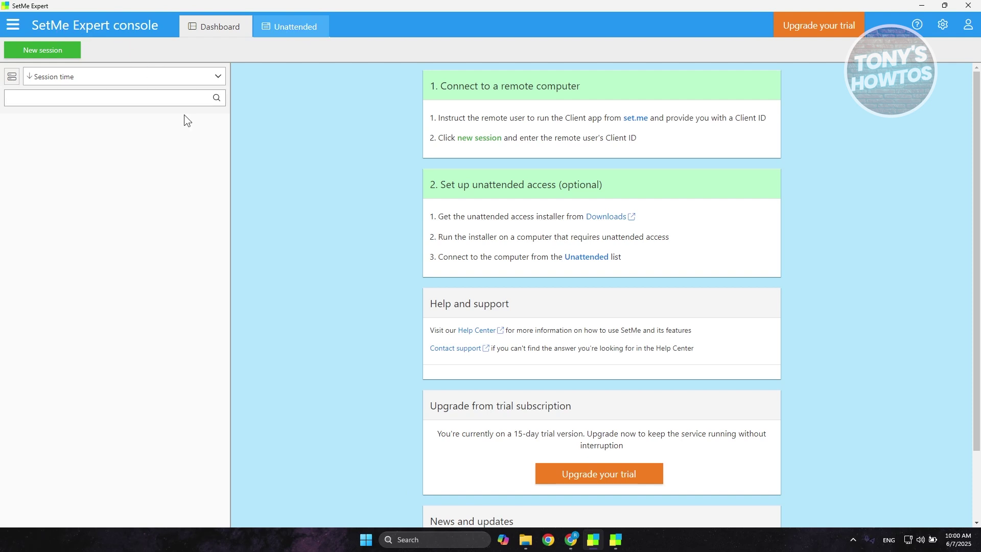
# Start a new session by entering the remote computer's Client ID and connecting
pyautogui.click(36, 51)
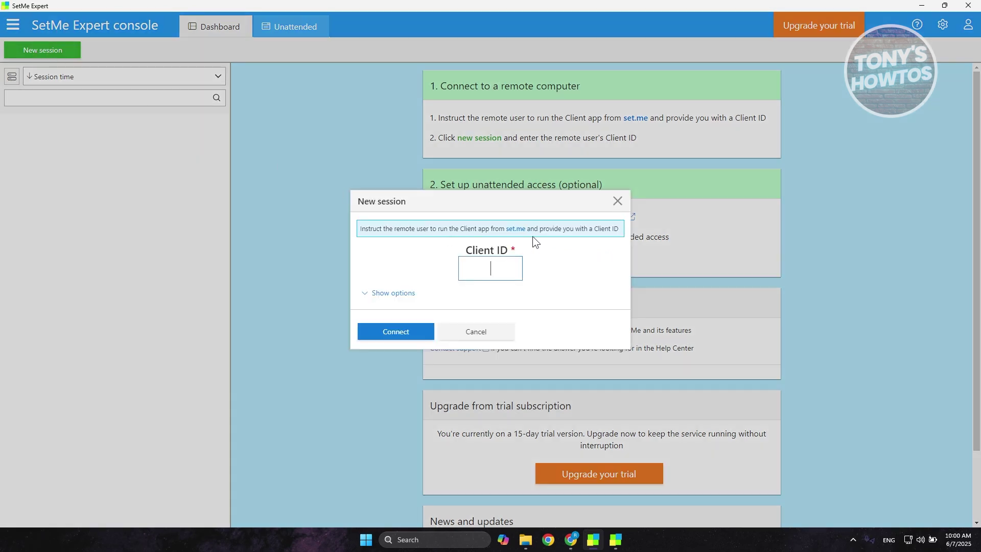
pyautogui.write('571009')
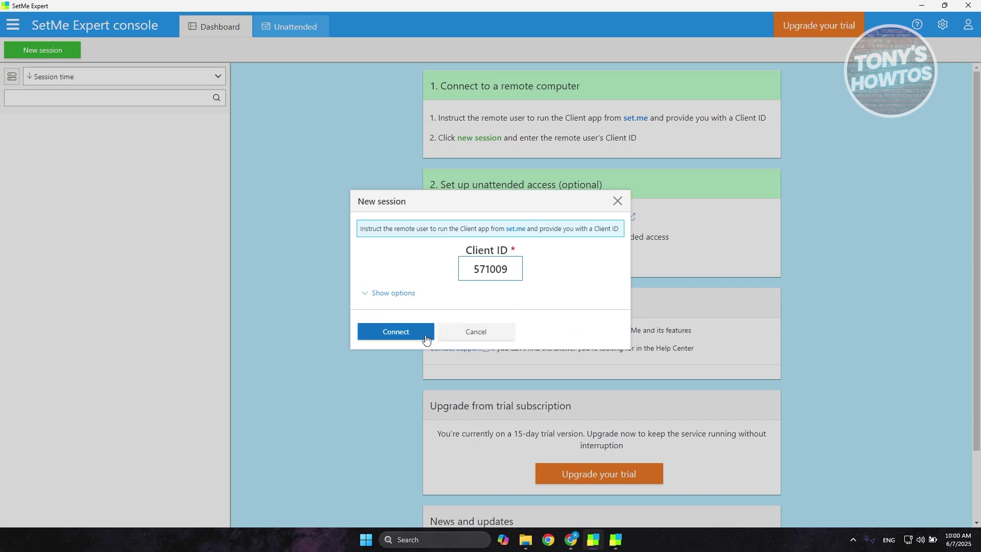
pyautogui.press('Return')
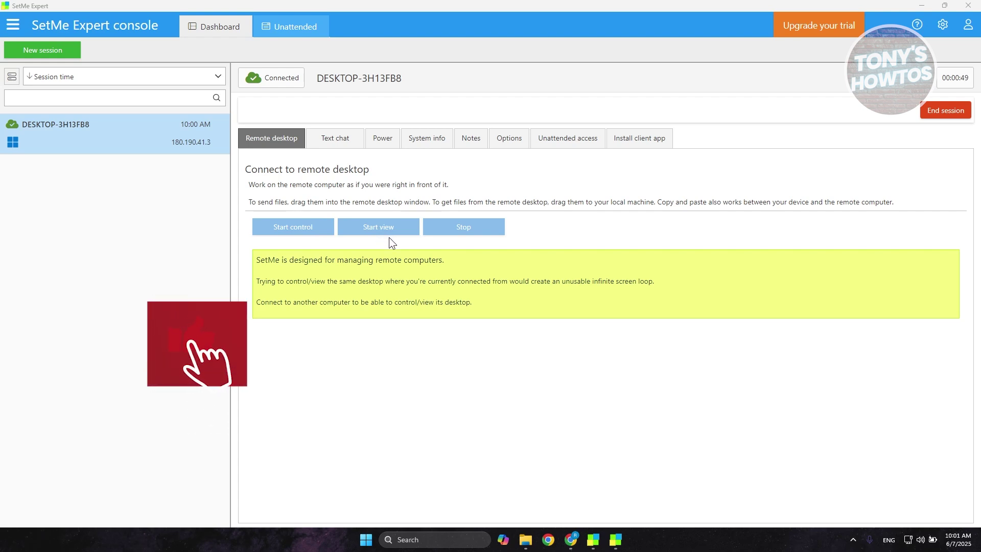
# Open the text chat and its message box, then show the Power options for DESKTOP-3H13FB8
pyautogui.click(336, 139)
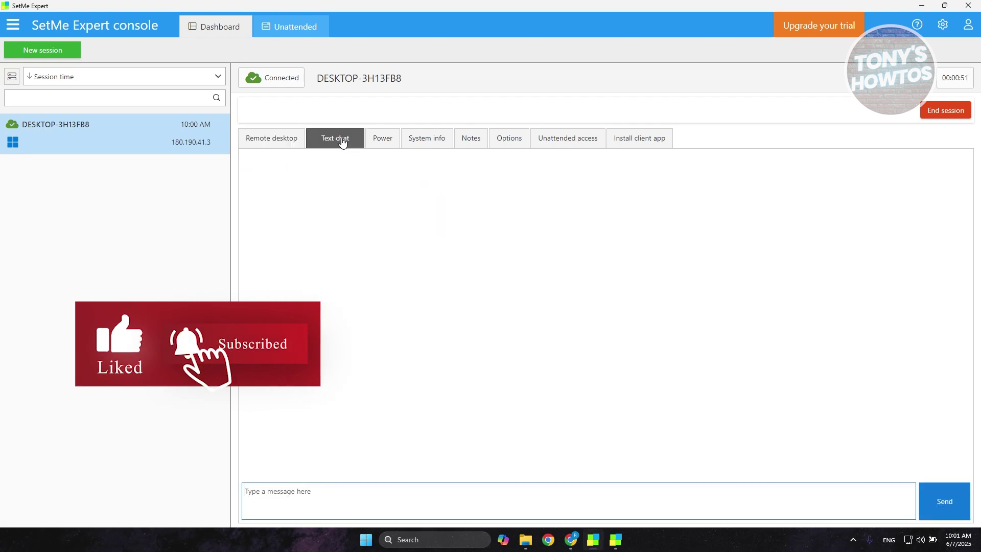
pyautogui.click(302, 504)
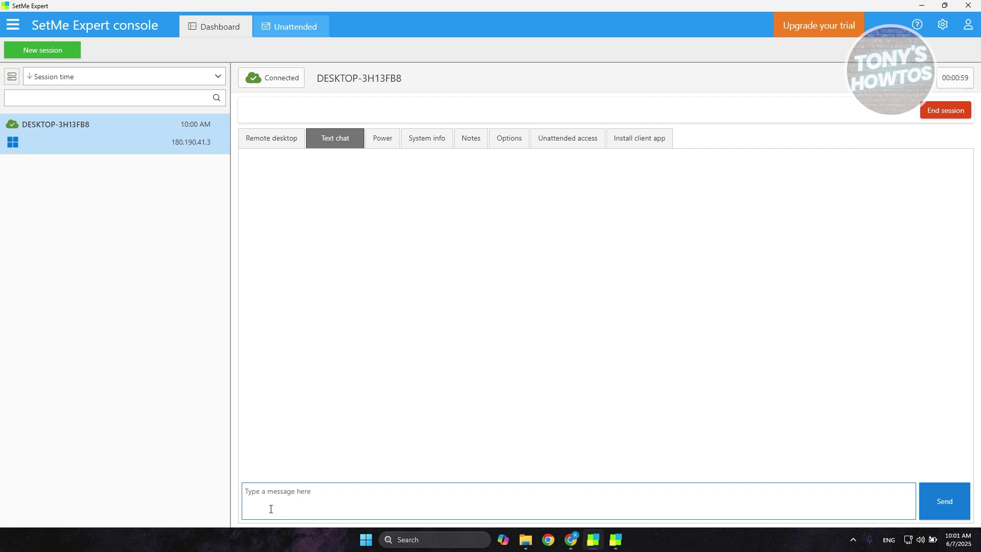
pyautogui.click(387, 140)
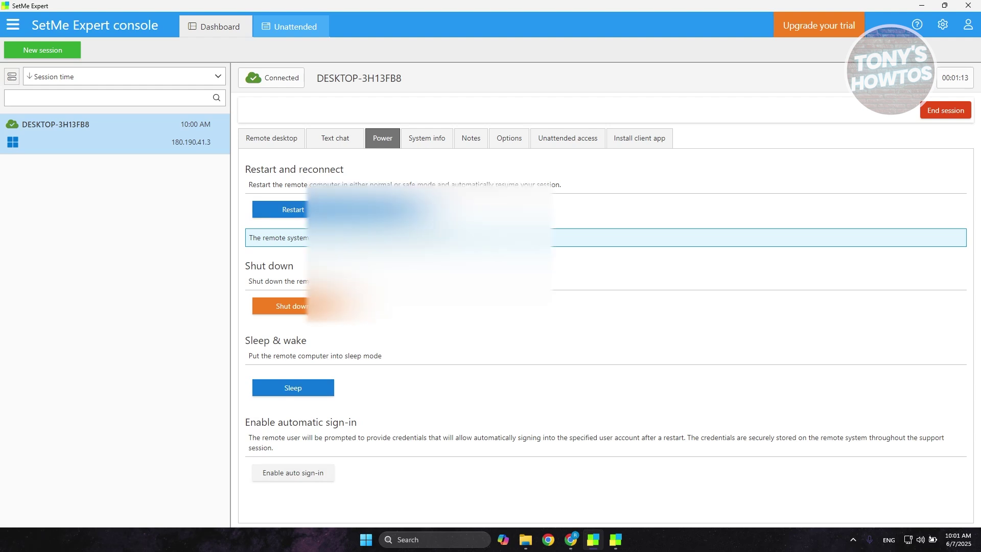
# Review System info and Notes, uncheck 'Lock remote computer on session end', then view Unattended access and Install client app
pyautogui.click(424, 139)
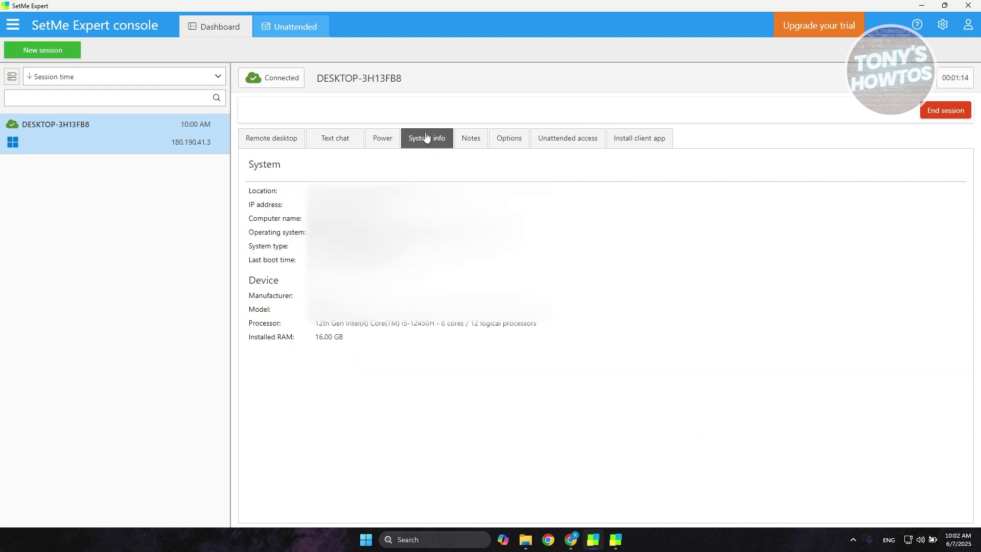
pyautogui.click(467, 139)
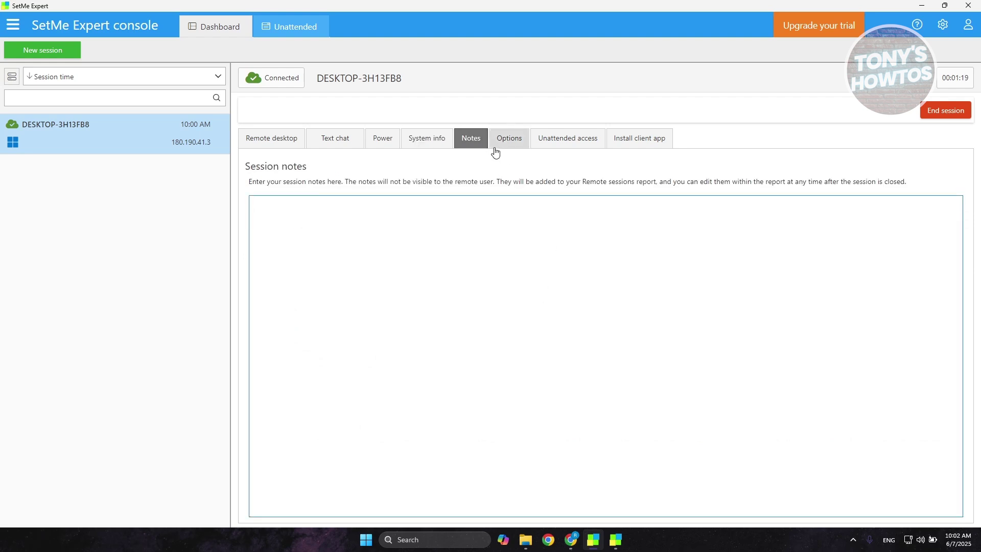
pyautogui.click(509, 140)
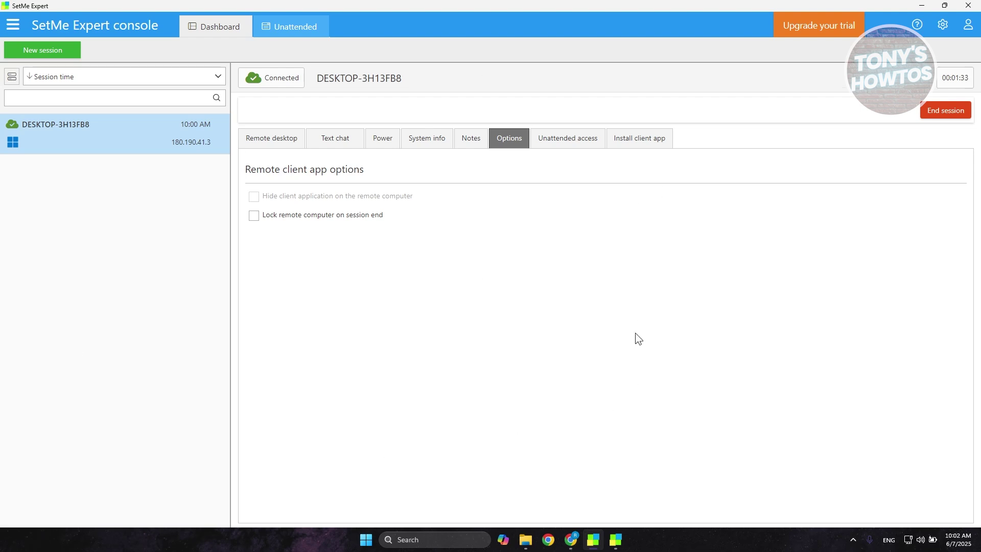
pyautogui.click(256, 215)
pyautogui.click(565, 144)
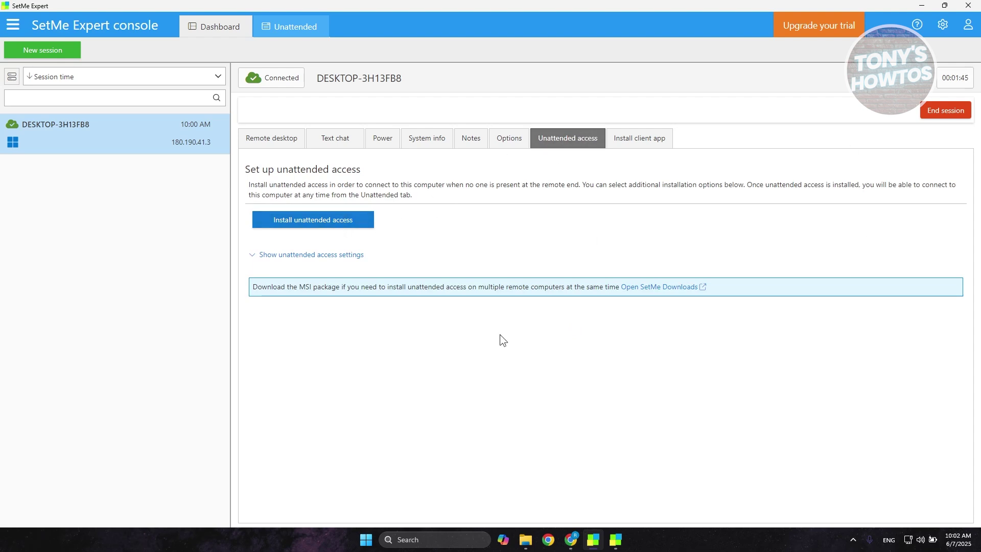
pyautogui.click(657, 144)
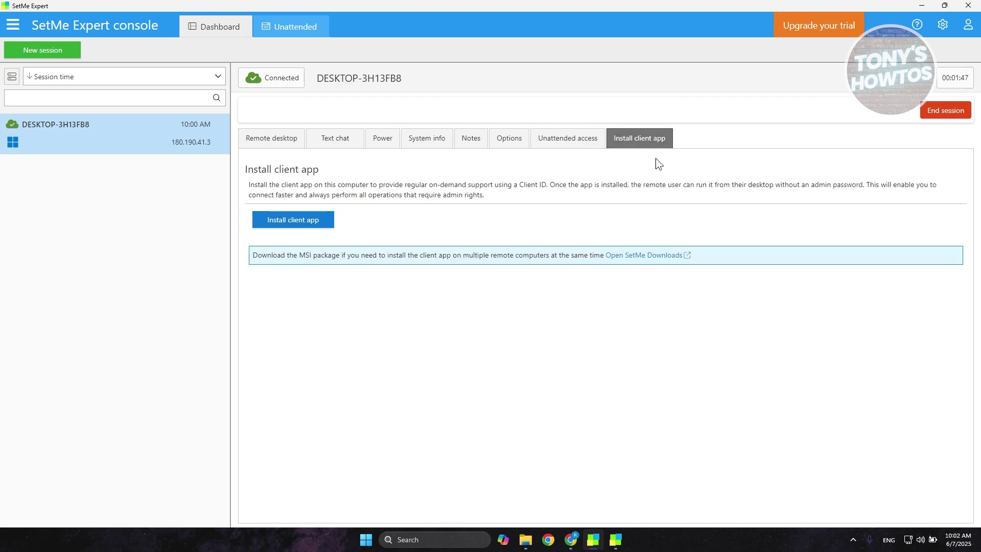